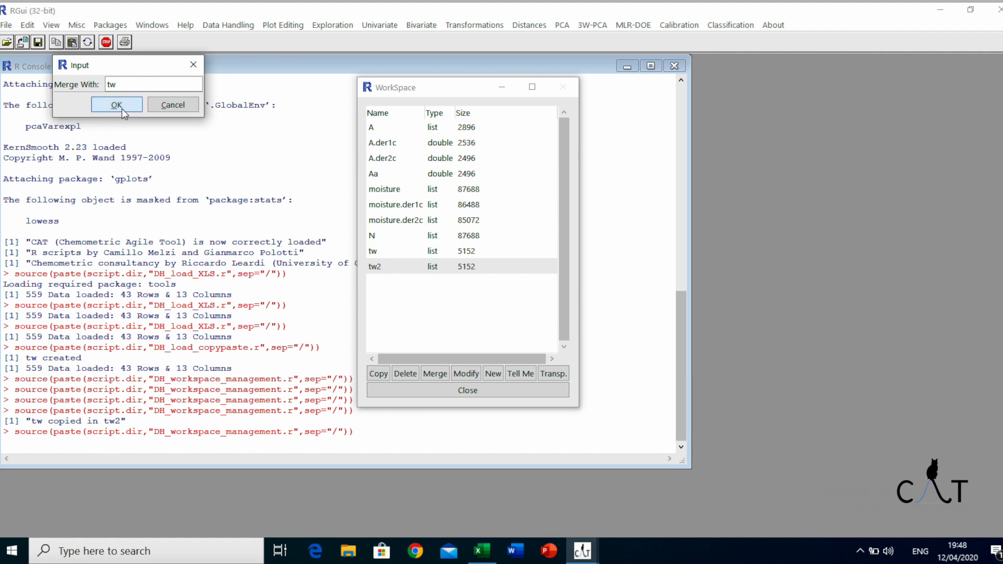
# Step: Merge the tw data set into tw2 vertically
pyautogui.click(121, 109)
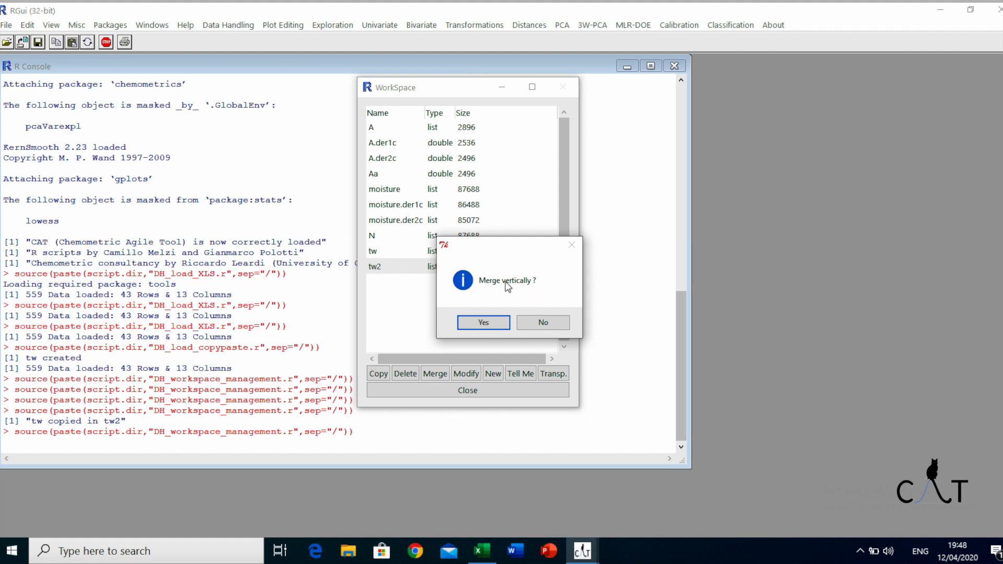
pyautogui.click(492, 324)
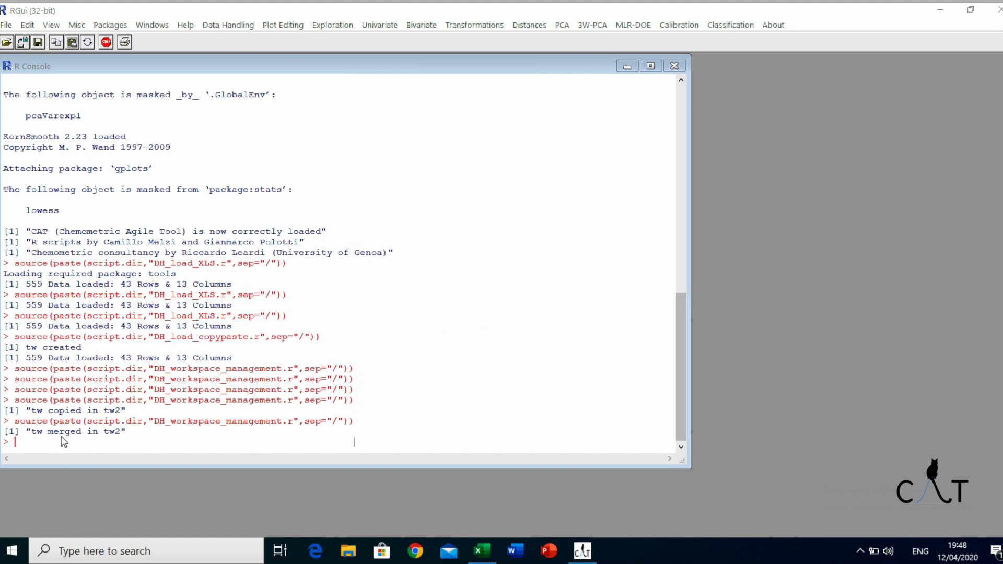
# Step: Open the tw data set for modification from workspace management and enlarge the data editor to show more rows and columns
pyautogui.click(227, 25)
pyautogui.click(246, 67)
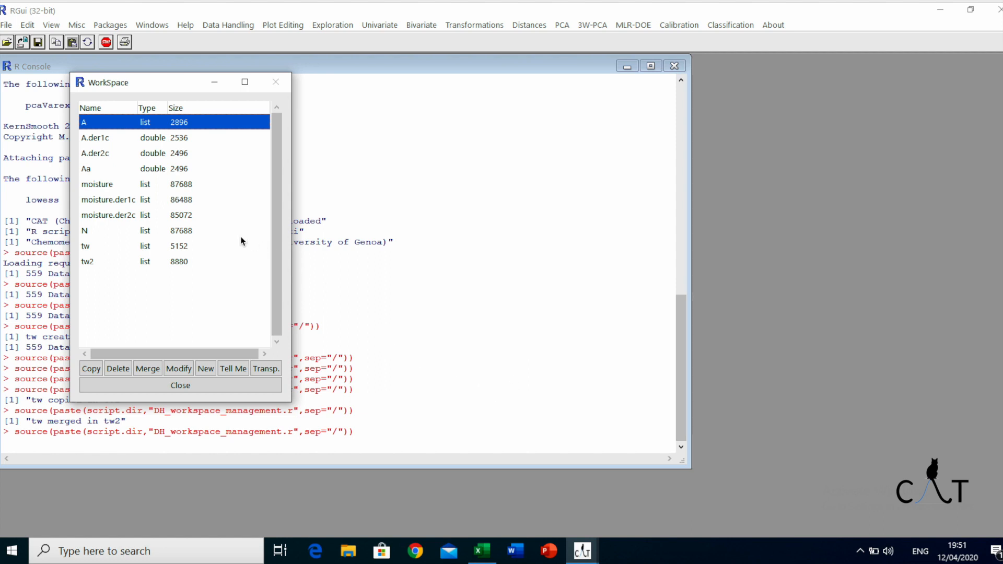
pyautogui.click(102, 246)
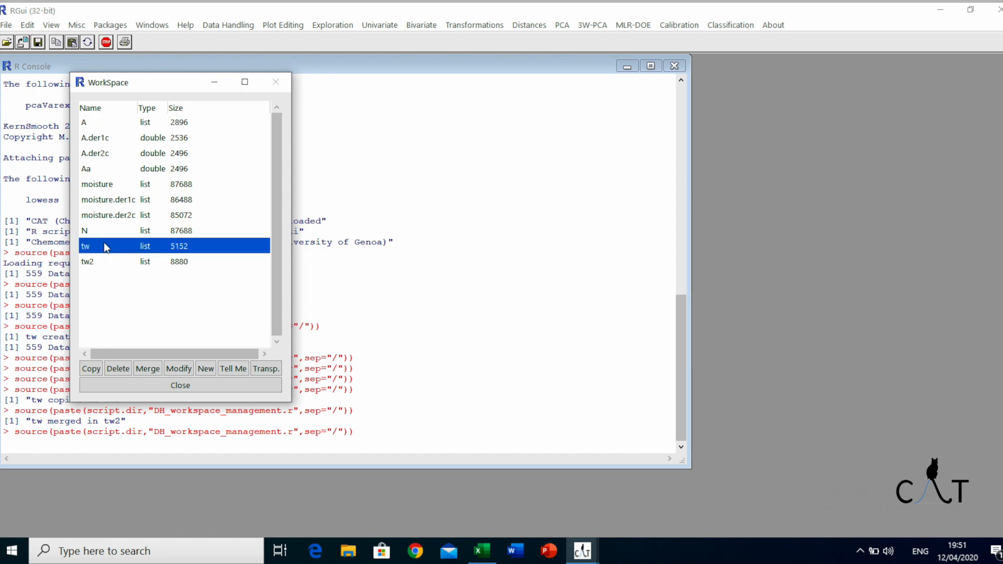
pyautogui.click(179, 369)
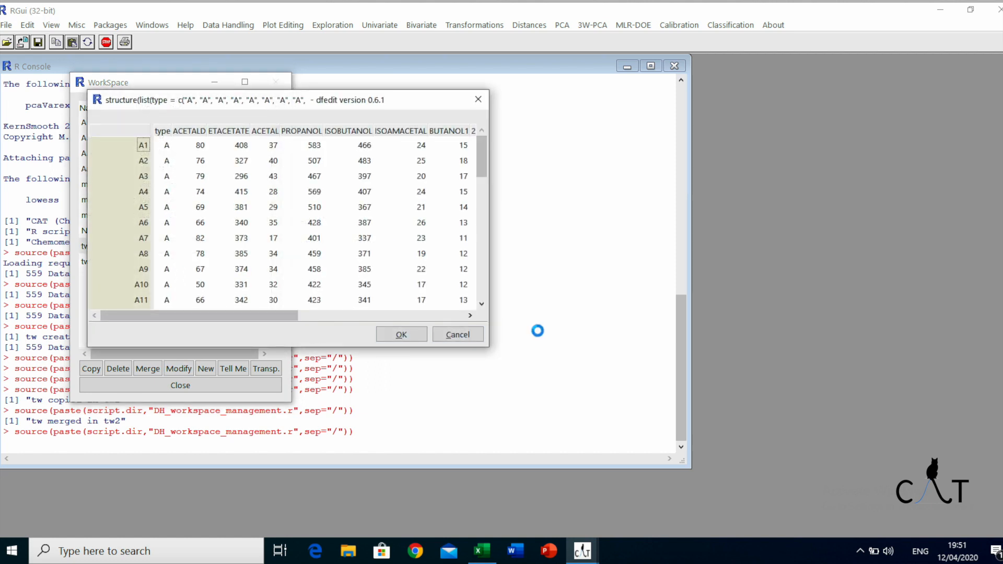
pyautogui.moveTo(489, 348); pyautogui.dragTo(660, 422)
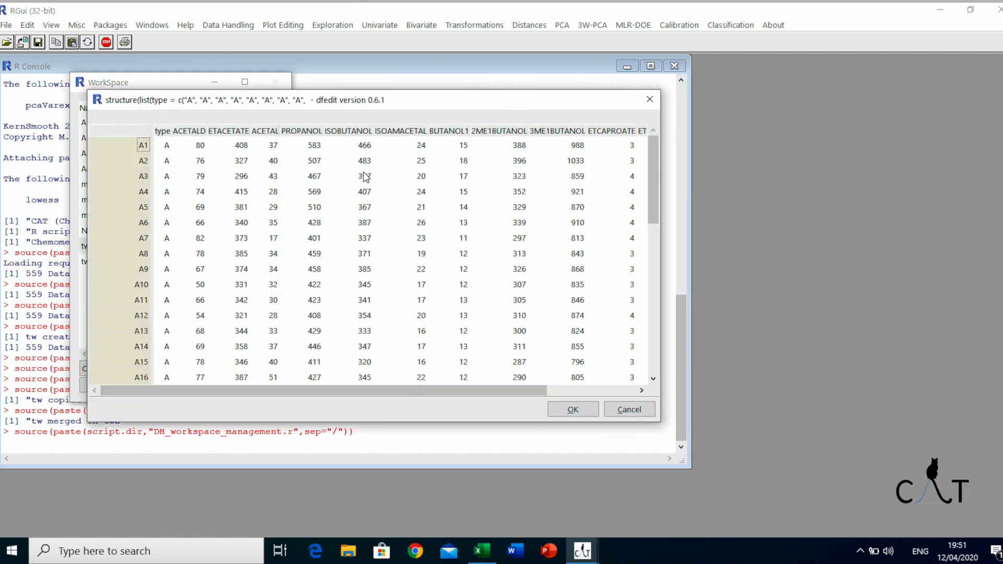
# Step: Clear the PROPANOL value of sample A3 in the tw data set to make it a missing value
pyautogui.click(313, 178)
pyautogui.rightClick(313, 178)
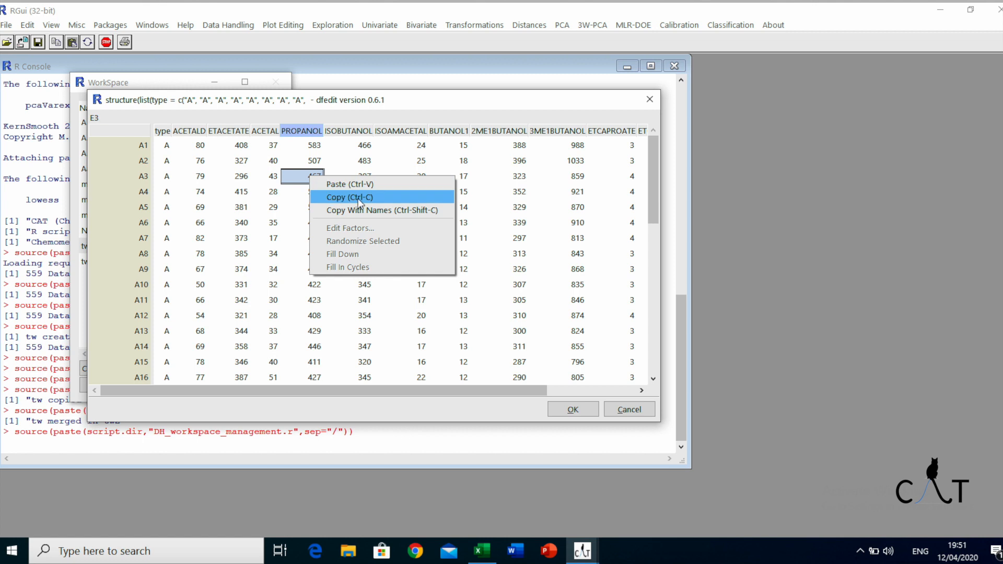
pyautogui.click(292, 179)
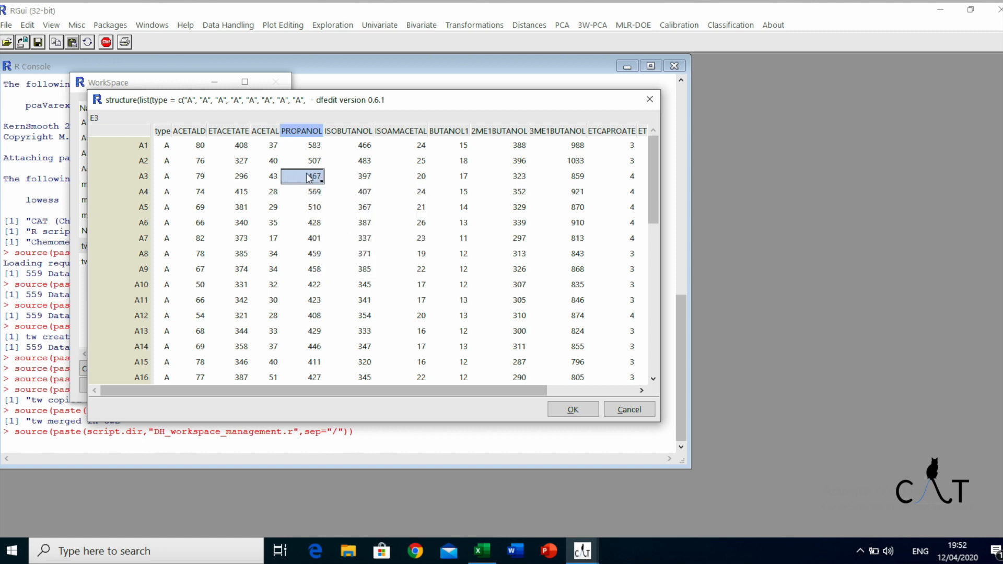
pyautogui.press('BackSpace')
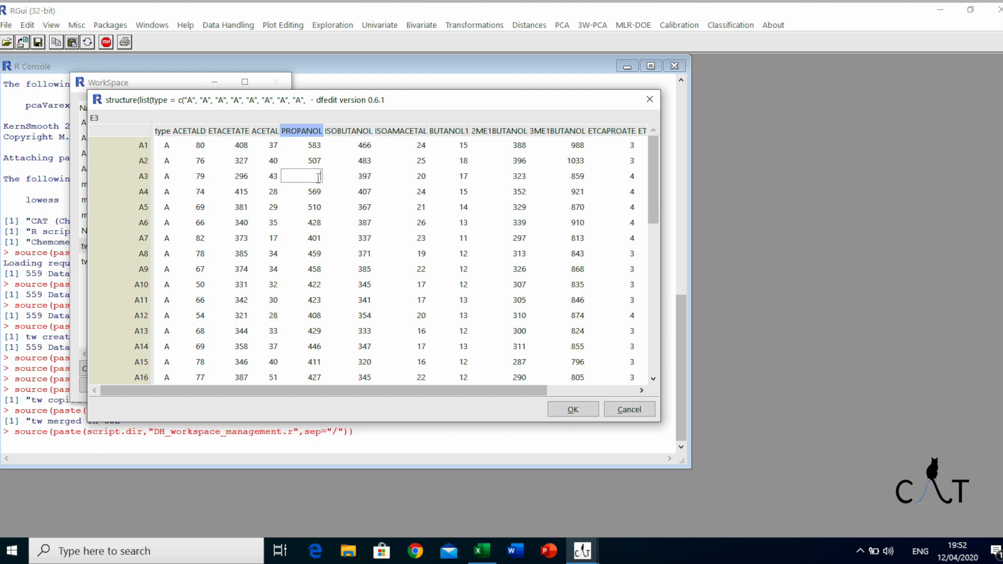
pyautogui.write('5654')
pyautogui.press('BackSpace')
pyautogui.press('BackSpace')
pyautogui.press('BackSpace')
pyautogui.press('Return')
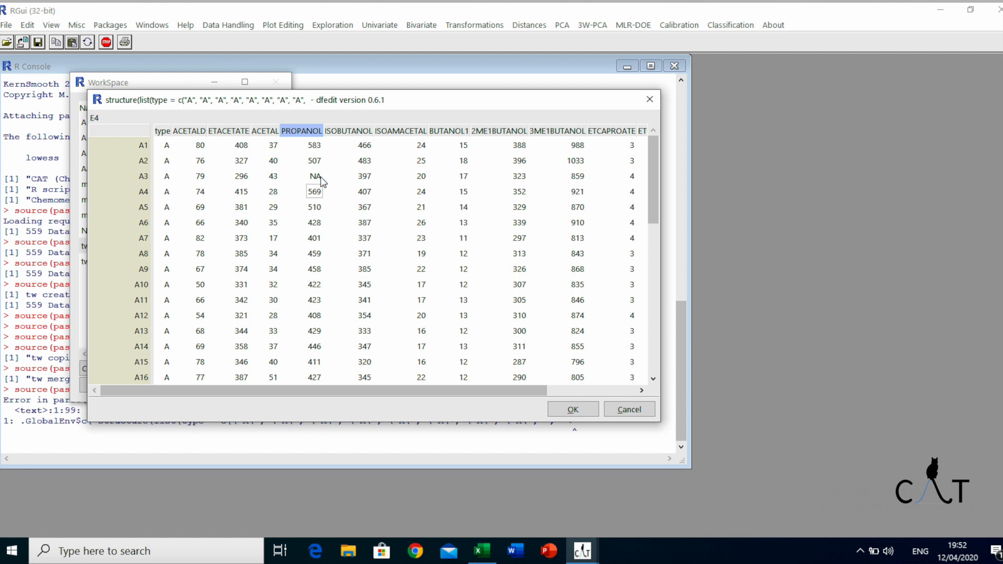
# Step: Check the column options for ISOBUTANOL, select row A3 and save the modified tw data set
pyautogui.click(349, 132)
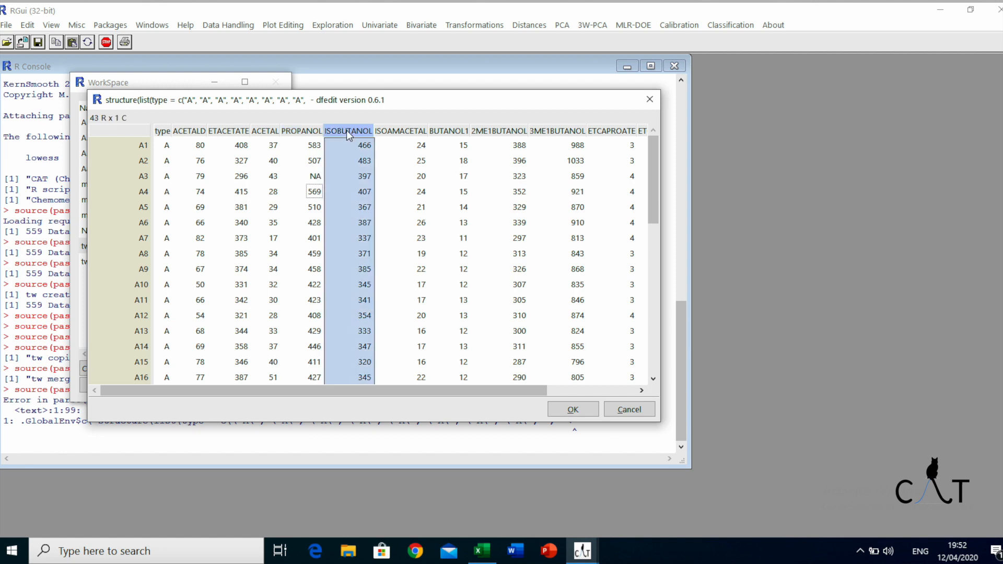
pyautogui.rightClick(349, 130)
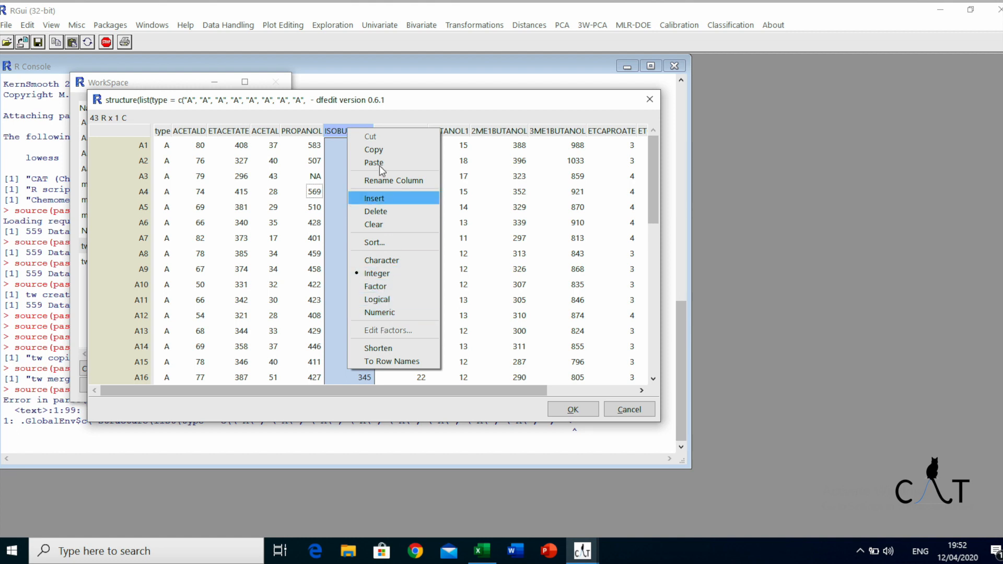
pyautogui.click(341, 135)
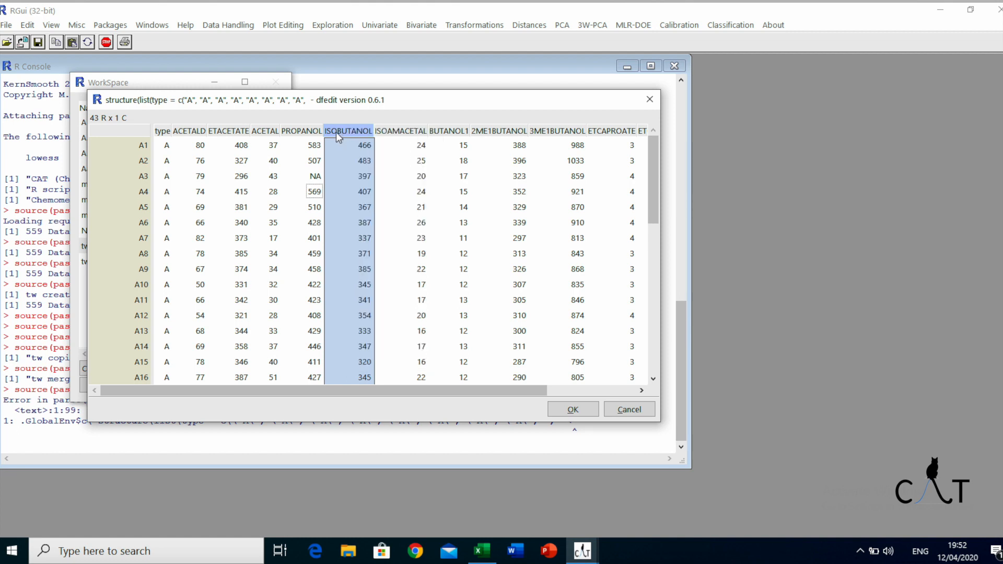
pyautogui.click(134, 179)
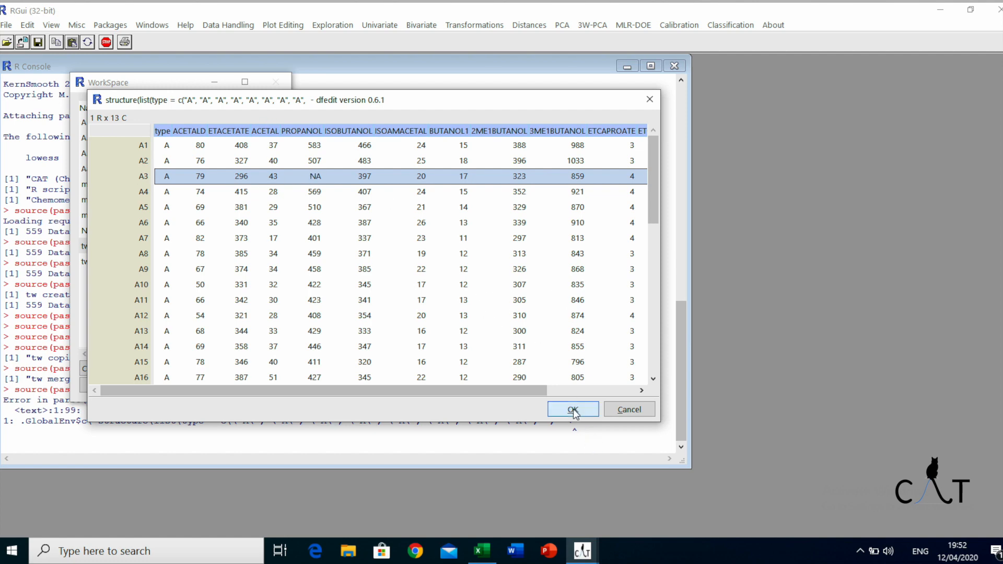
pyautogui.click(573, 410)
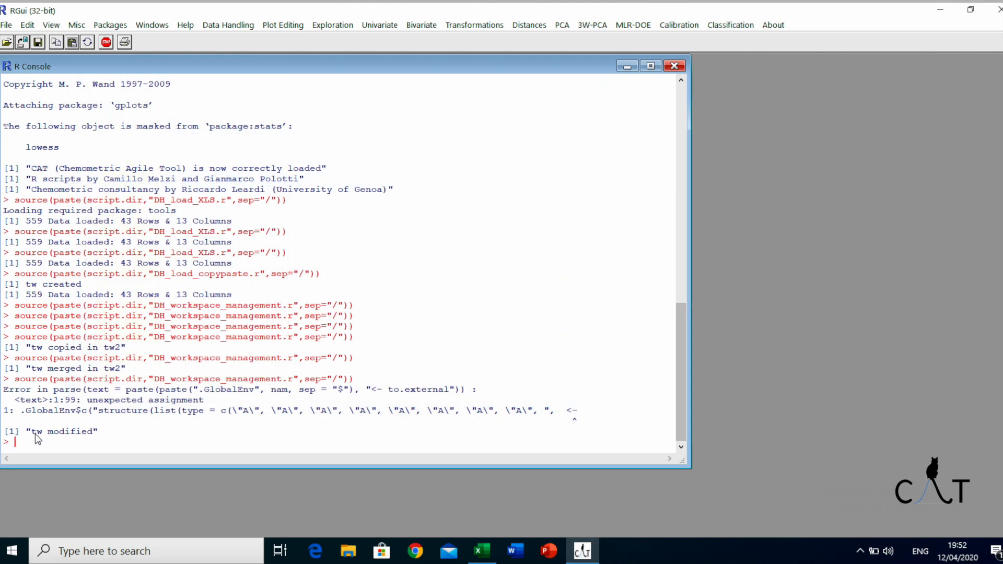
# Step: Display the Tell Me summary of the tw data set from workspace management, and close the report
pyautogui.click(231, 26)
pyautogui.click(233, 61)
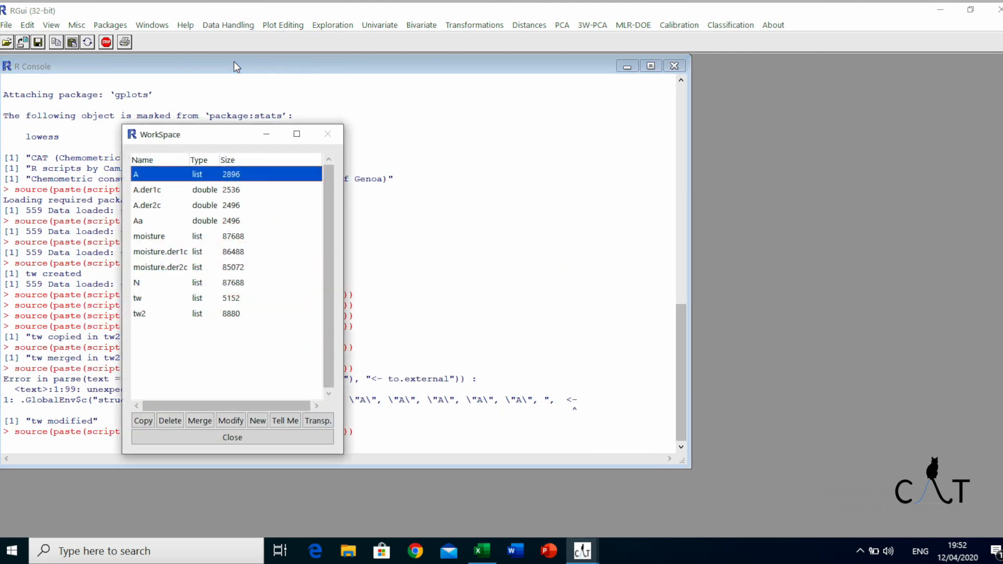
pyautogui.click(145, 298)
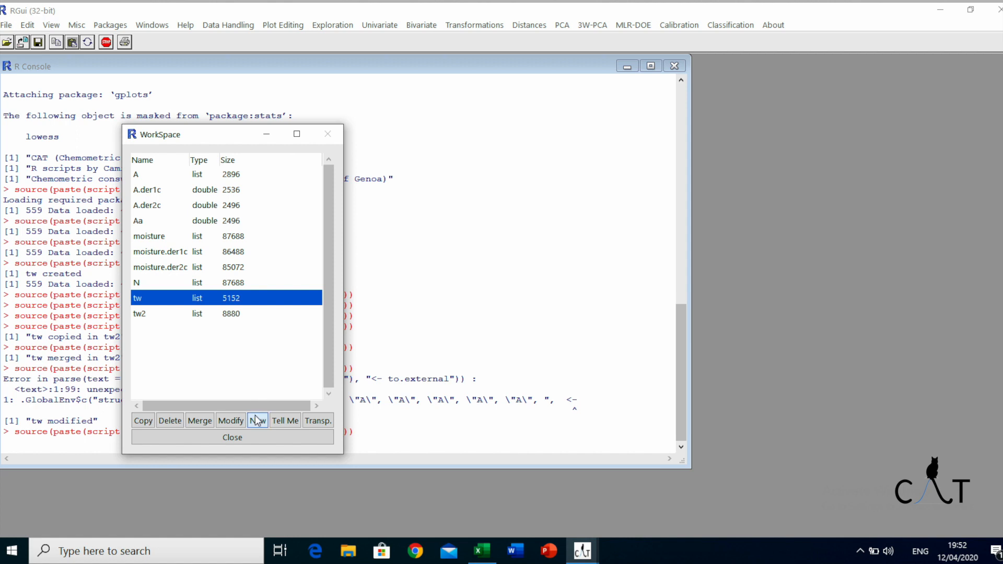
pyautogui.click(280, 423)
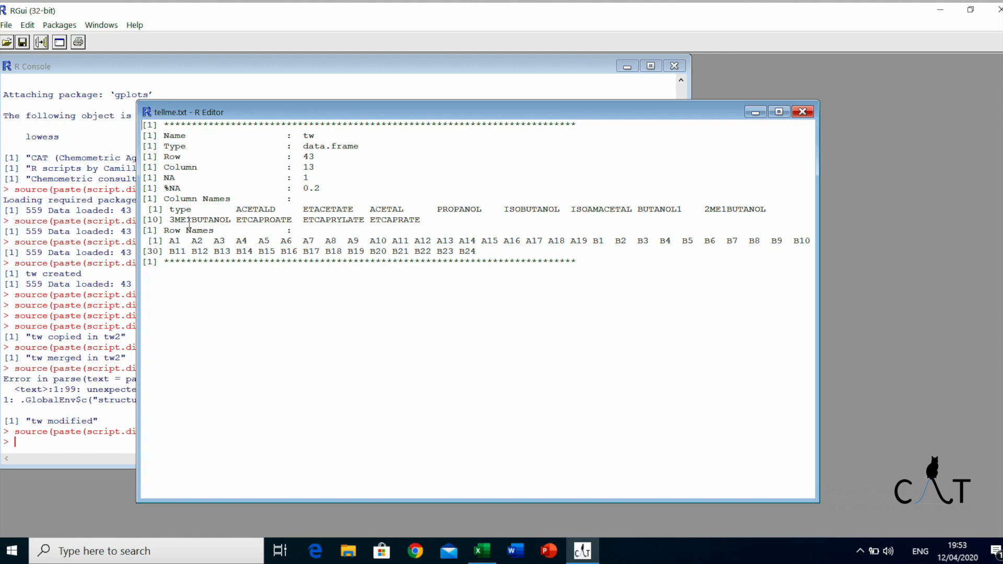
pyautogui.click(801, 111)
# Step: Open the workspace management window
pyautogui.click(243, 27)
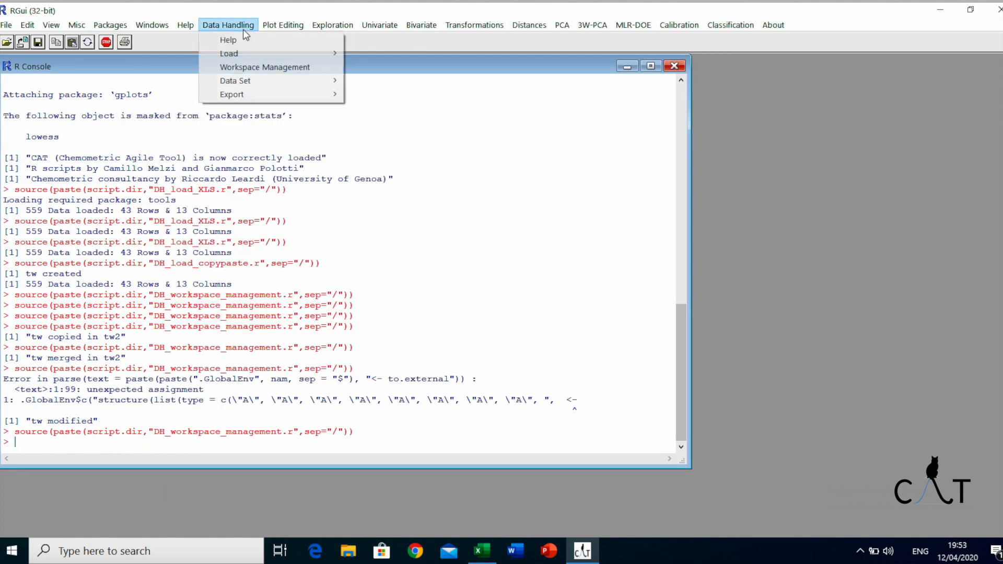
pyautogui.click(243, 67)
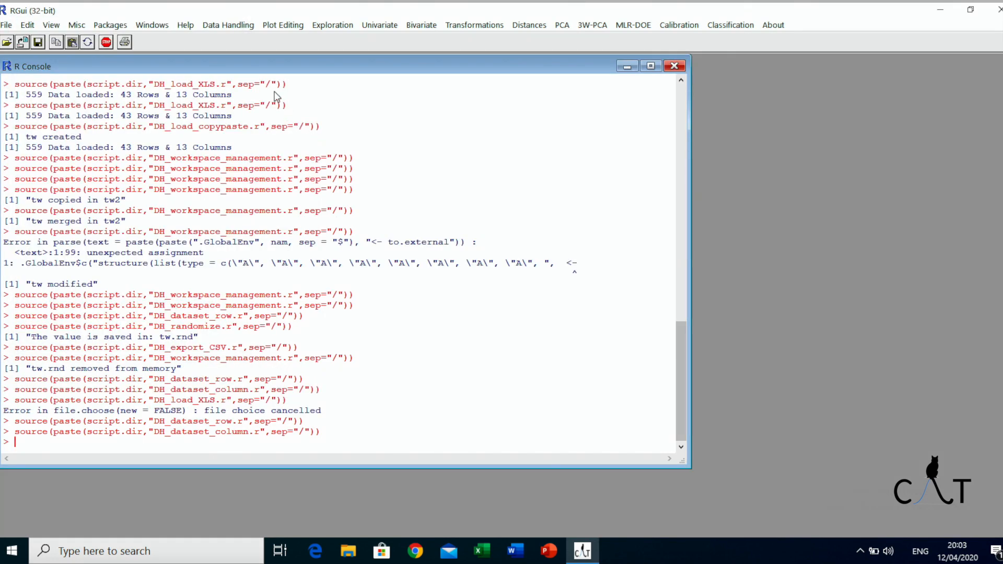
# Step: Review the row operations for the tw matrix and the list of row numbers, and leave without applying any
pyautogui.click(241, 25)
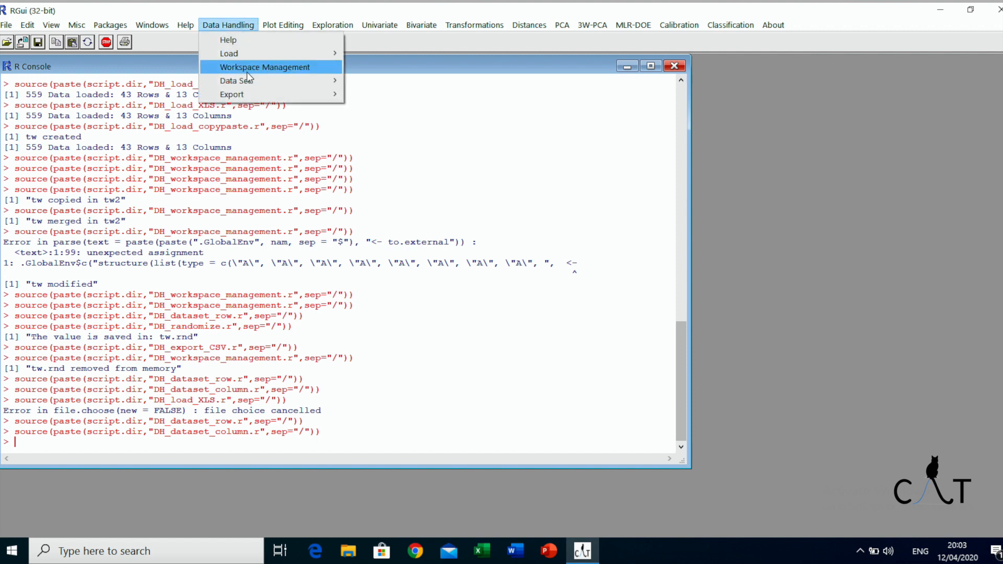
pyautogui.moveTo(249, 79)
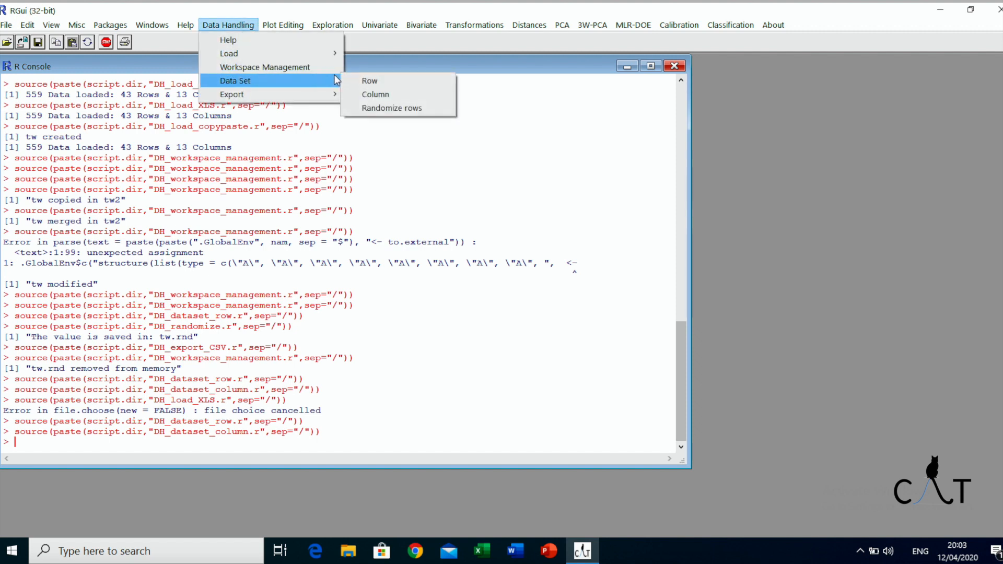
pyautogui.click(399, 83)
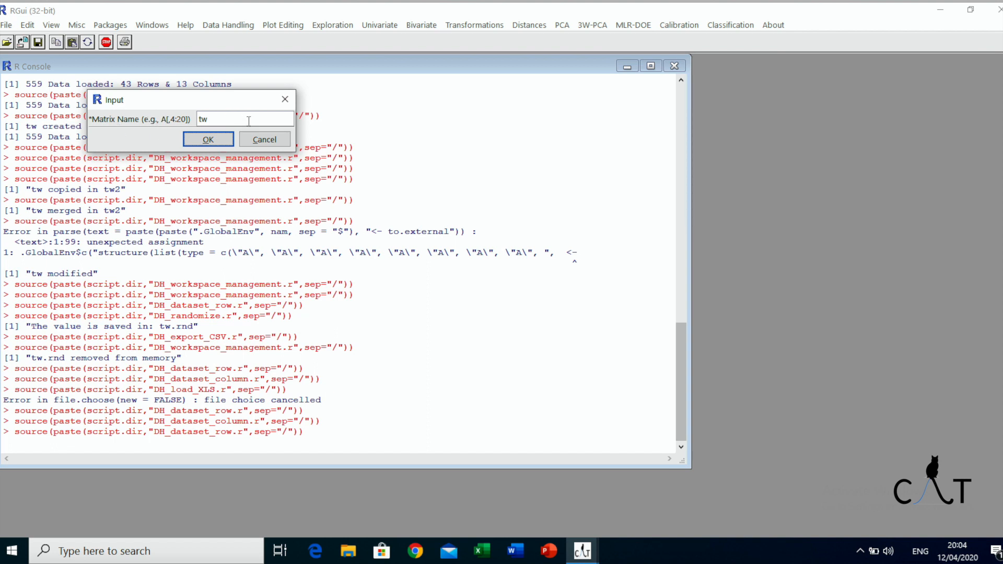
pyautogui.click(208, 139)
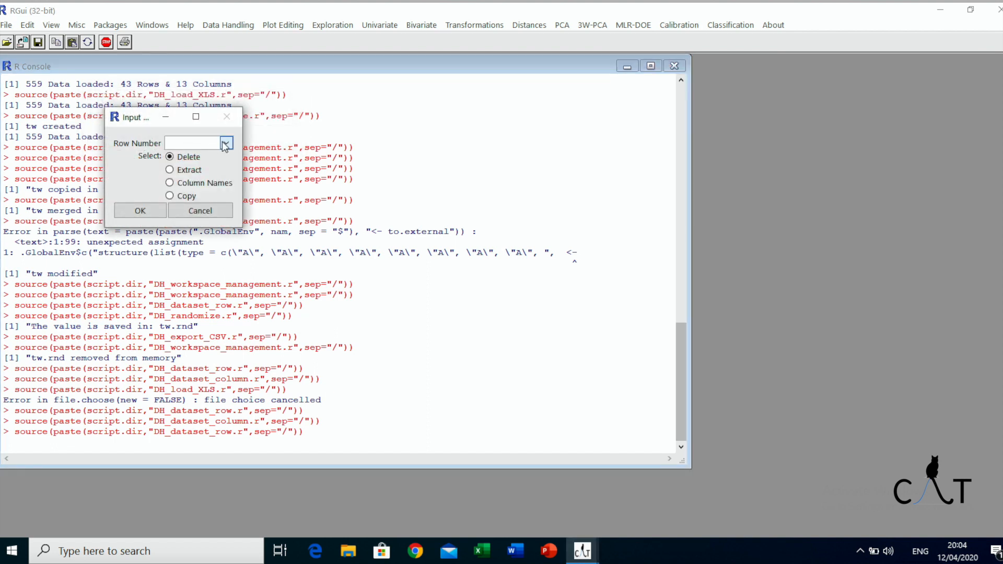
pyautogui.click(225, 143)
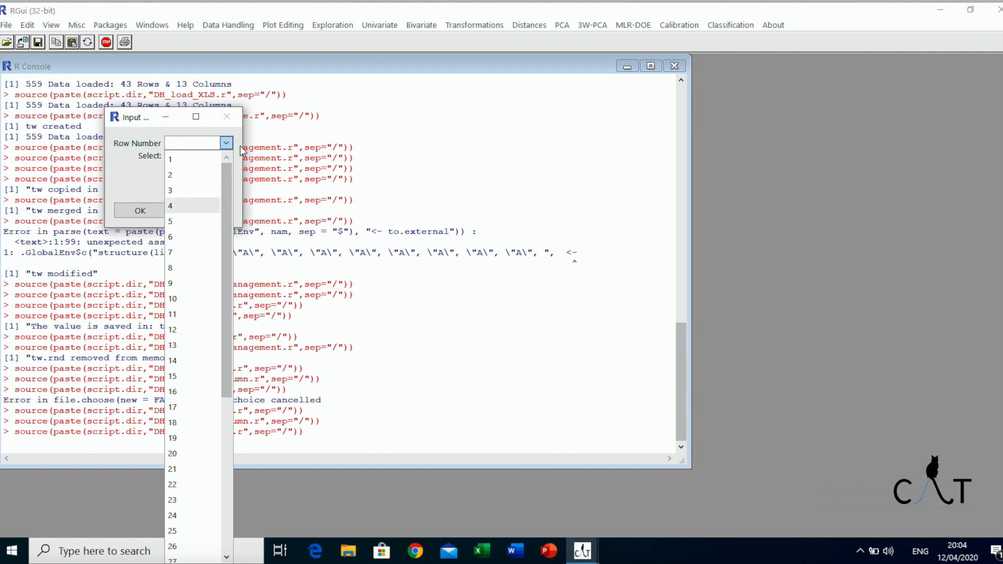
pyautogui.click(227, 143)
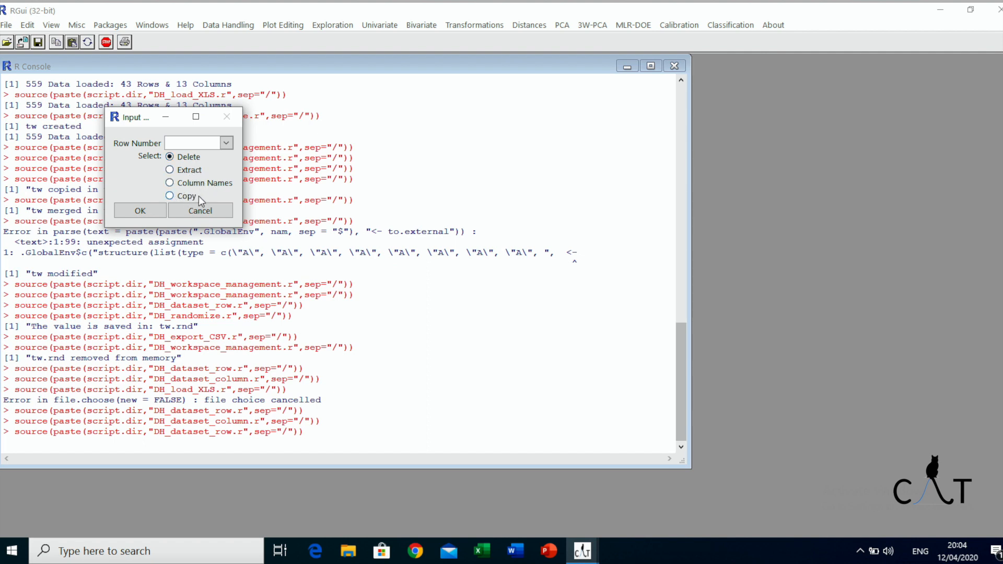
pyautogui.click(198, 210)
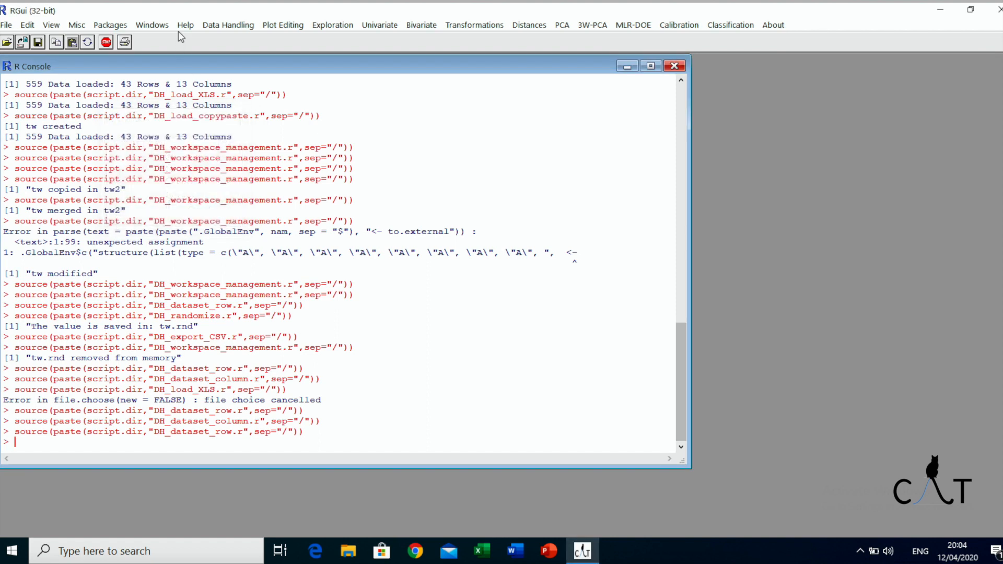
# Step: Review the column operations for the tw matrix and the list of column numbers
pyautogui.click(239, 27)
pyautogui.moveTo(256, 81)
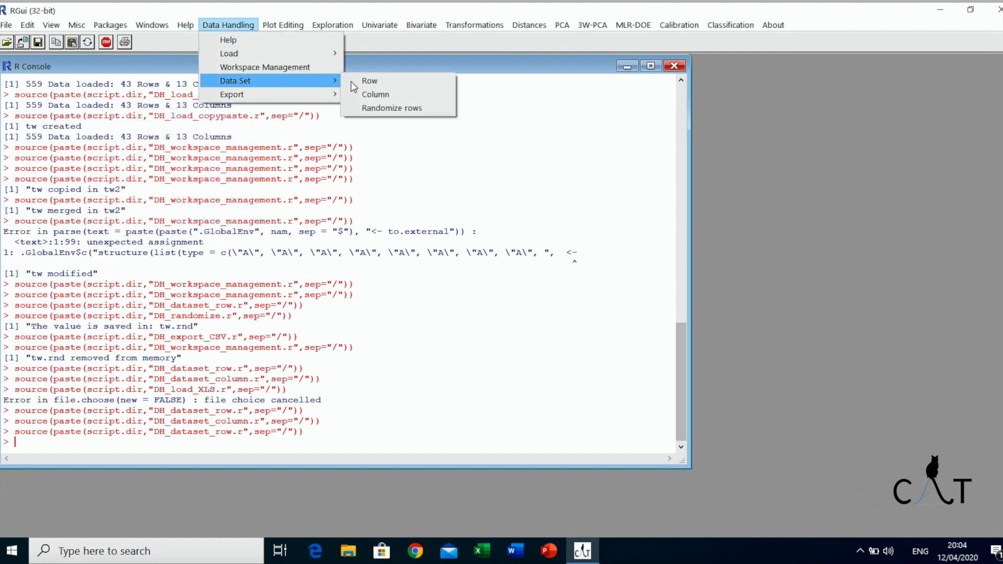
pyautogui.click(379, 91)
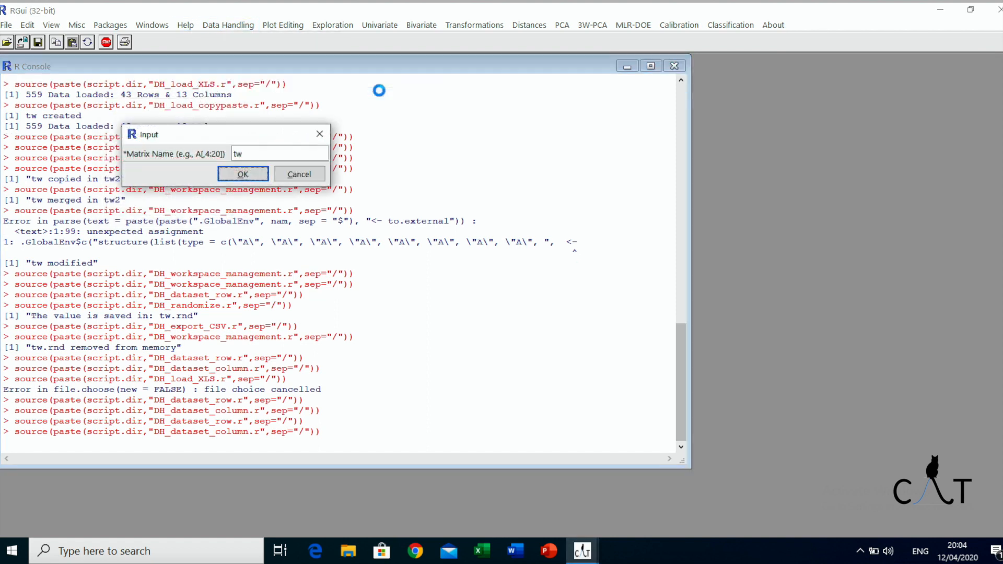
pyautogui.click(245, 174)
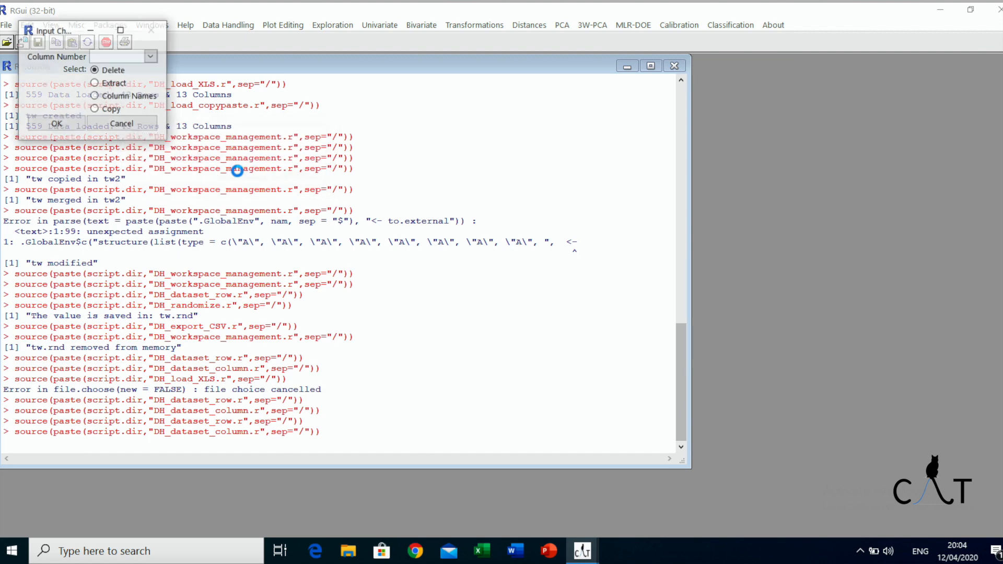
pyautogui.click(154, 55)
pyautogui.click(154, 55)
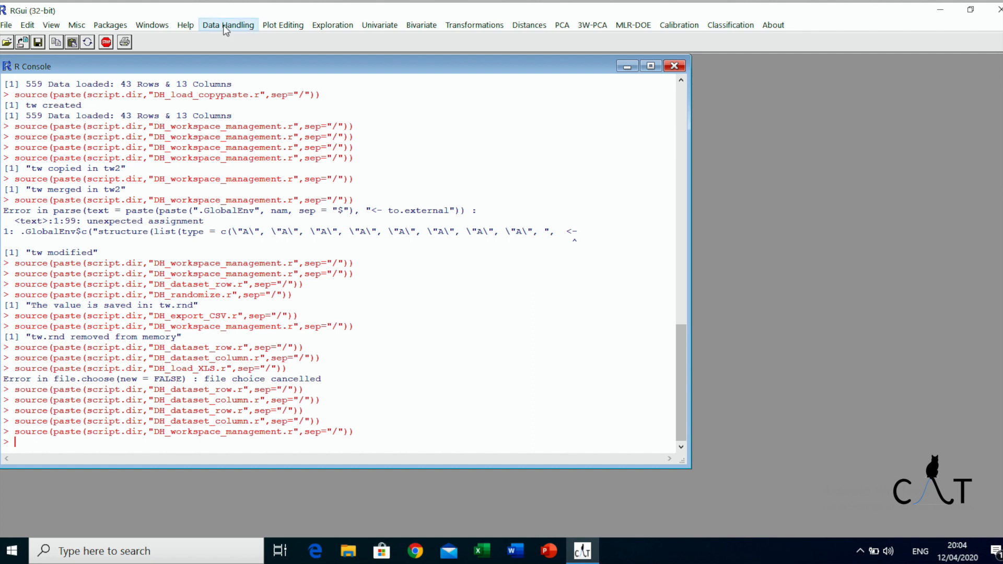
# Step: Randomize the rows of the tw matrix
pyautogui.click(224, 24)
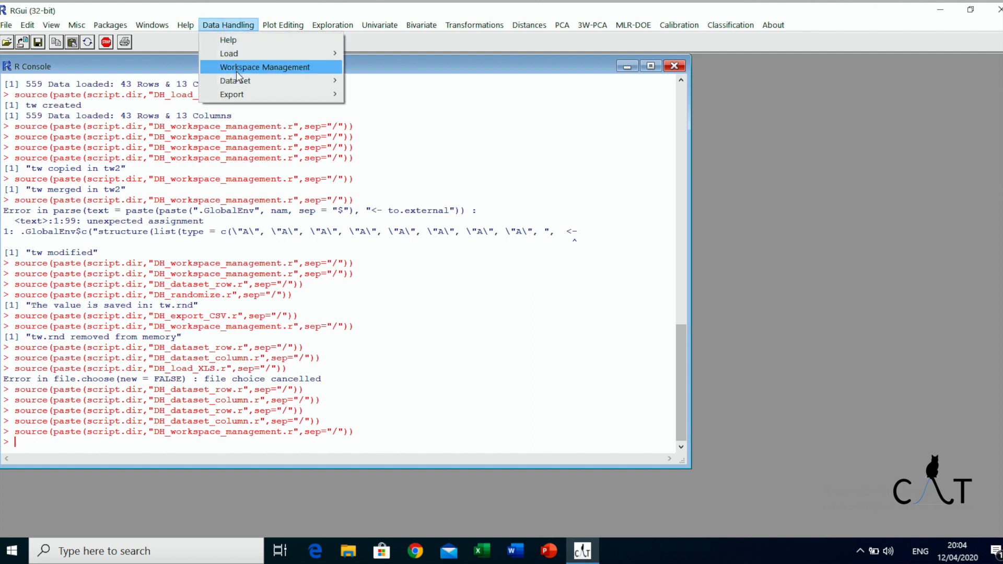
pyautogui.moveTo(237, 84)
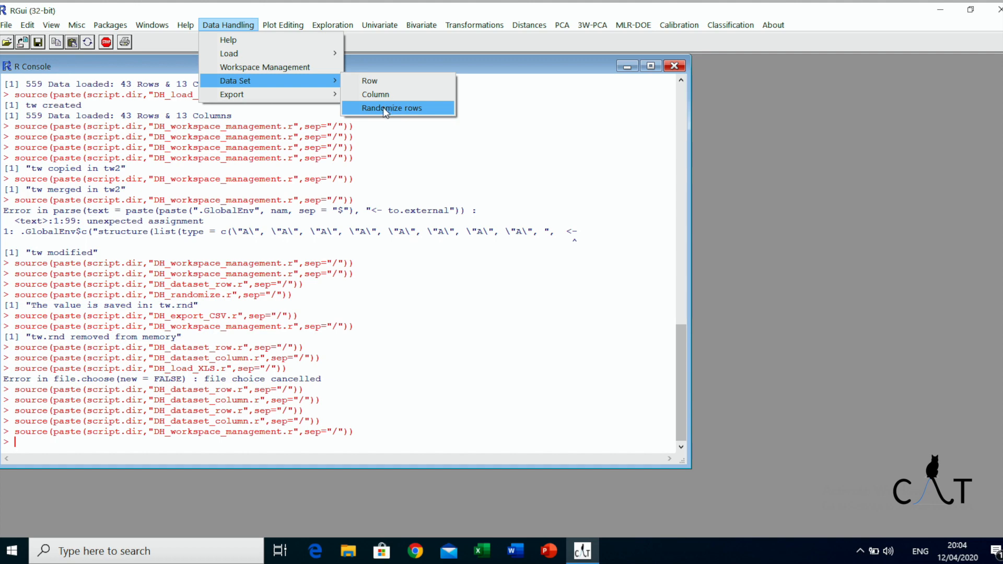
pyautogui.click(384, 108)
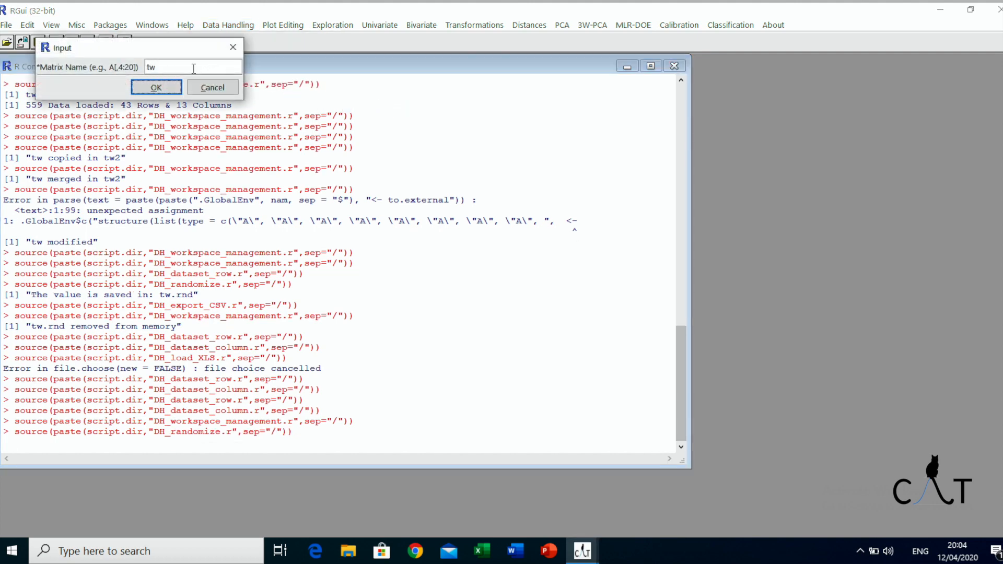
pyautogui.click(155, 87)
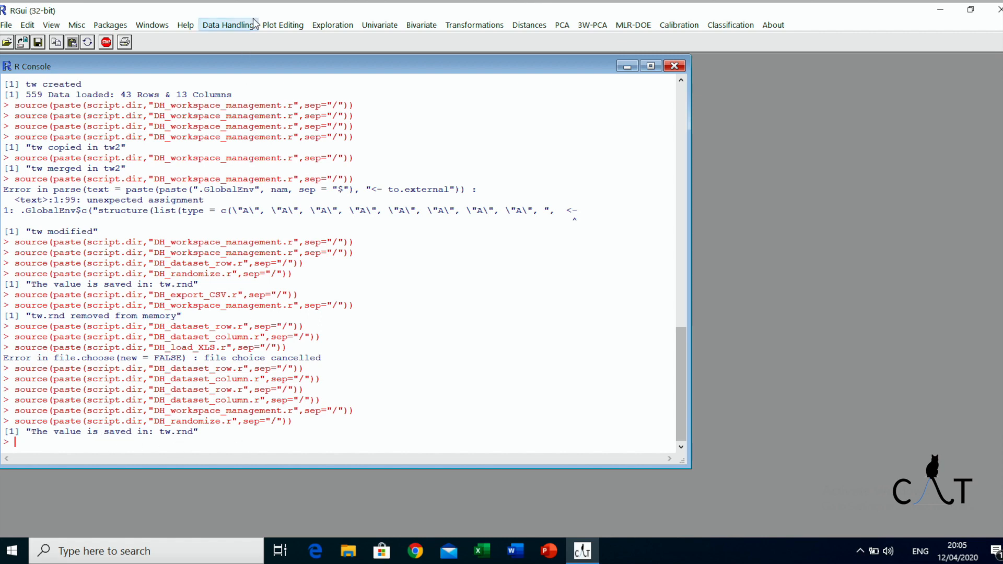
# Step: Export the tw.rnd matrix as a CSV file with the header and row names included
pyautogui.click(218, 26)
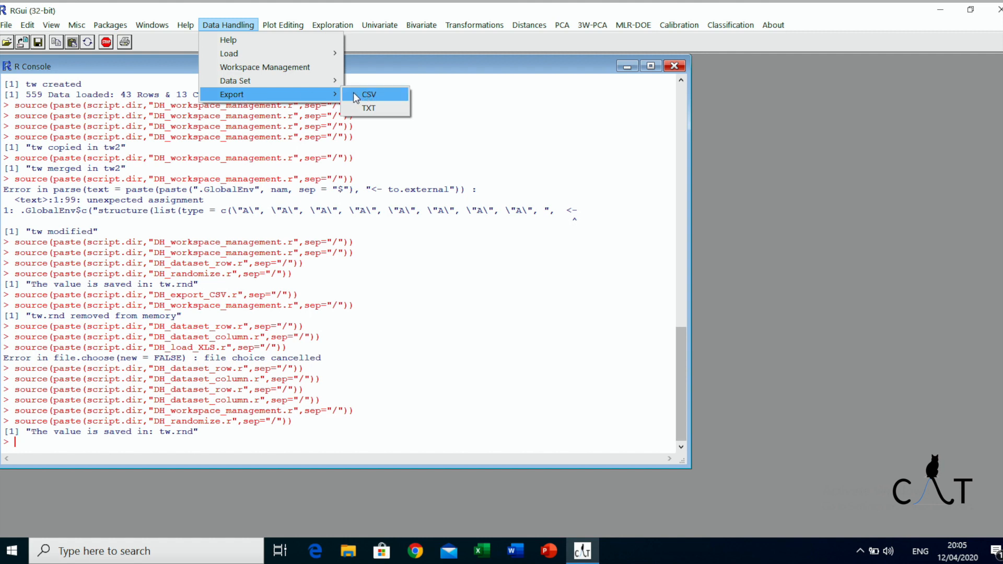
pyautogui.click(383, 96)
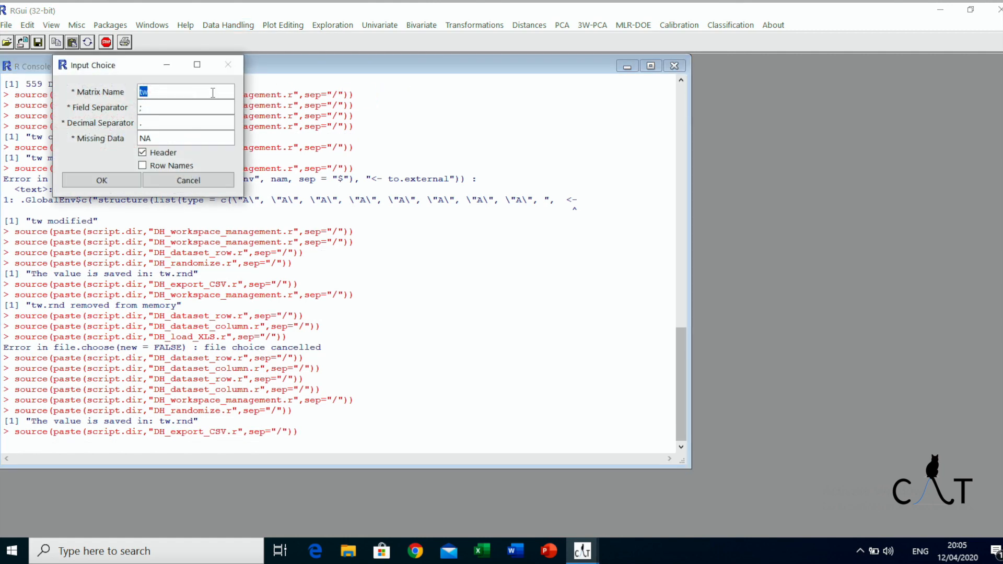
pyautogui.click(187, 93)
pyautogui.click(142, 166)
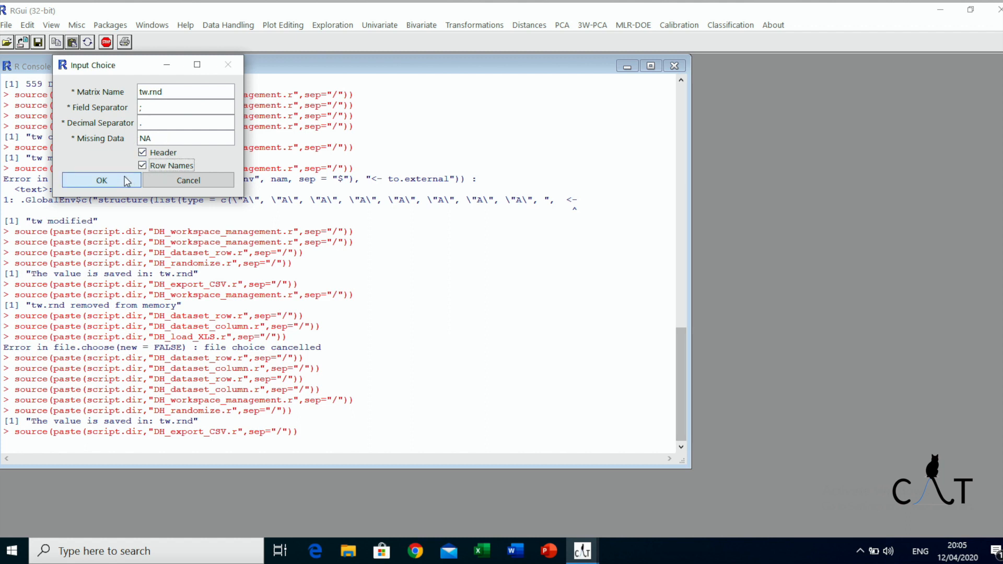
pyautogui.click(125, 177)
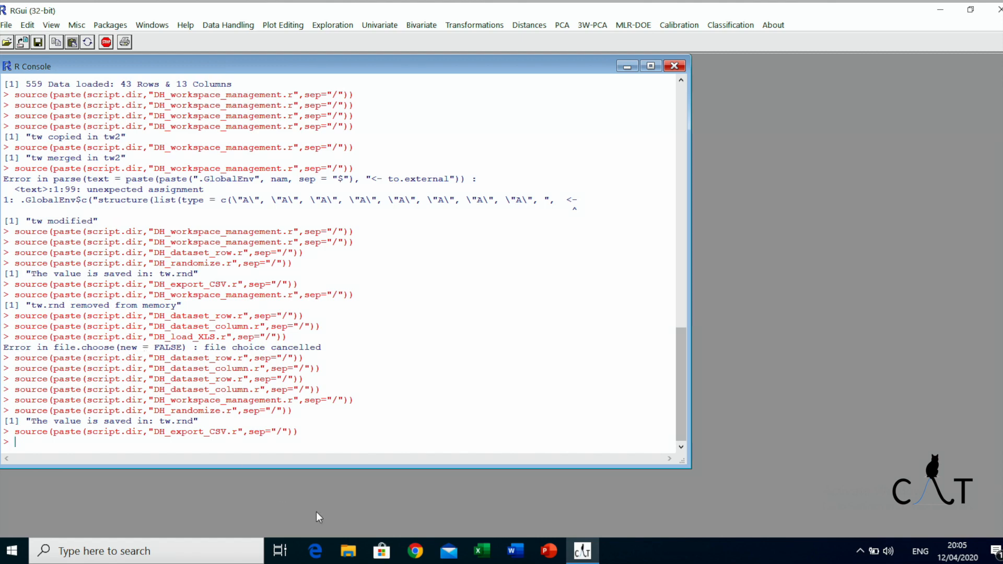
# Step: Switch to File Explorer and open the exported tw.rnd CSV file from the working folder of C:\CAT in Excel
pyautogui.click(353, 557)
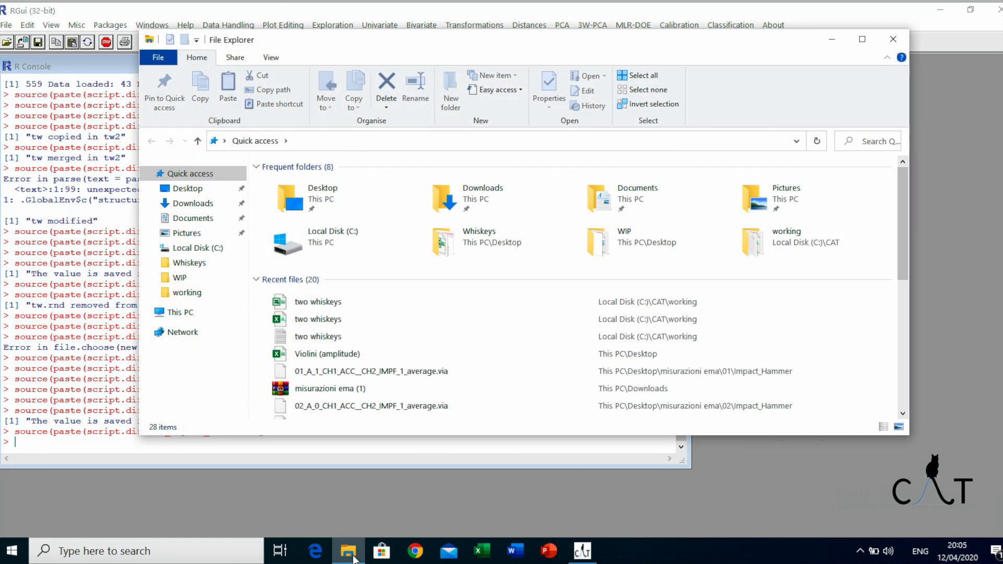
pyautogui.click(183, 253)
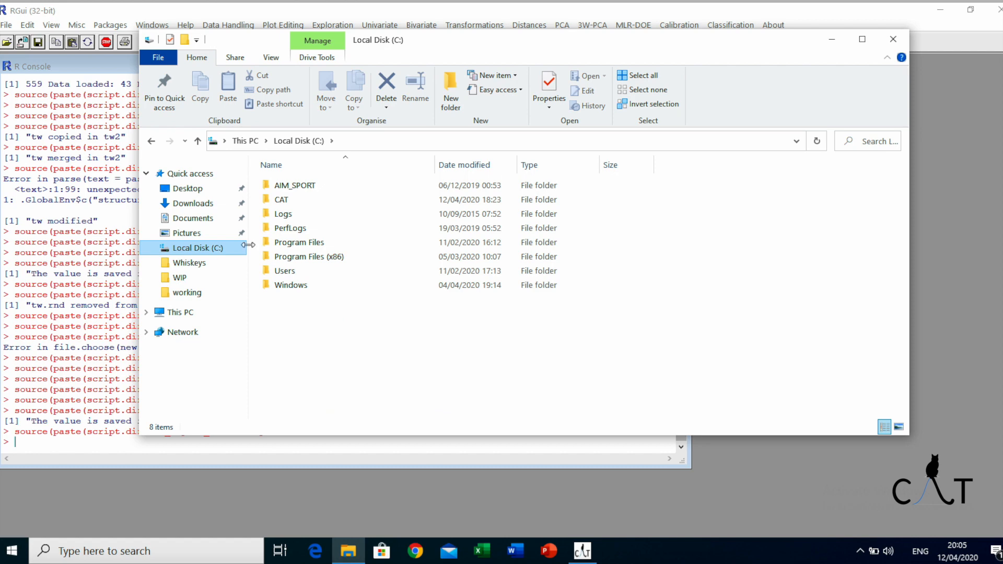
pyautogui.doubleClick(302, 199)
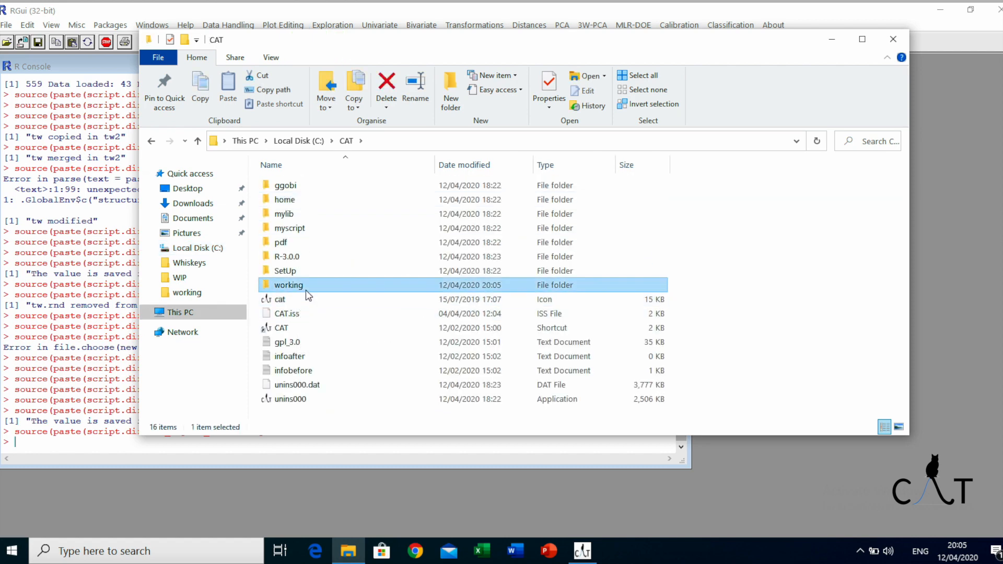
pyautogui.doubleClick(306, 287)
pyautogui.scroll(-1, 322, 285)
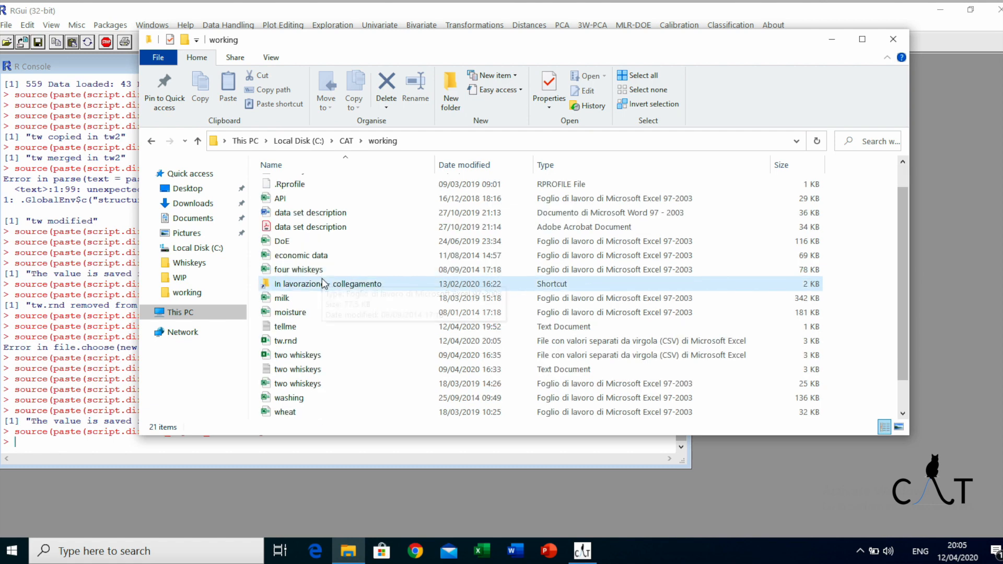
pyautogui.doubleClick(338, 344)
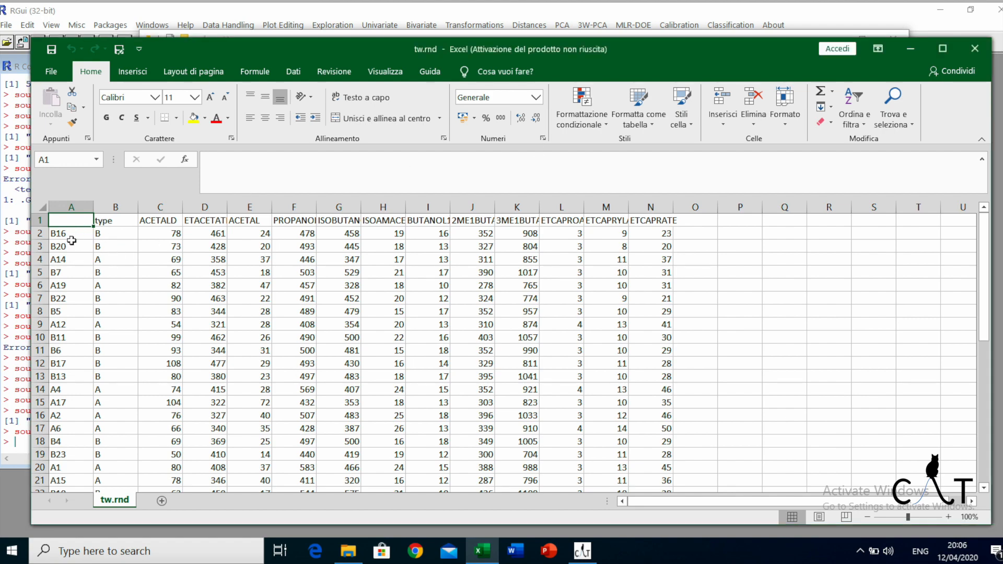
# Step: Examine the row order and the missing-data entry in the exported tw.rnd sheet, and close Excel and File Explorer
pyautogui.scroll(-7, 122, 245)
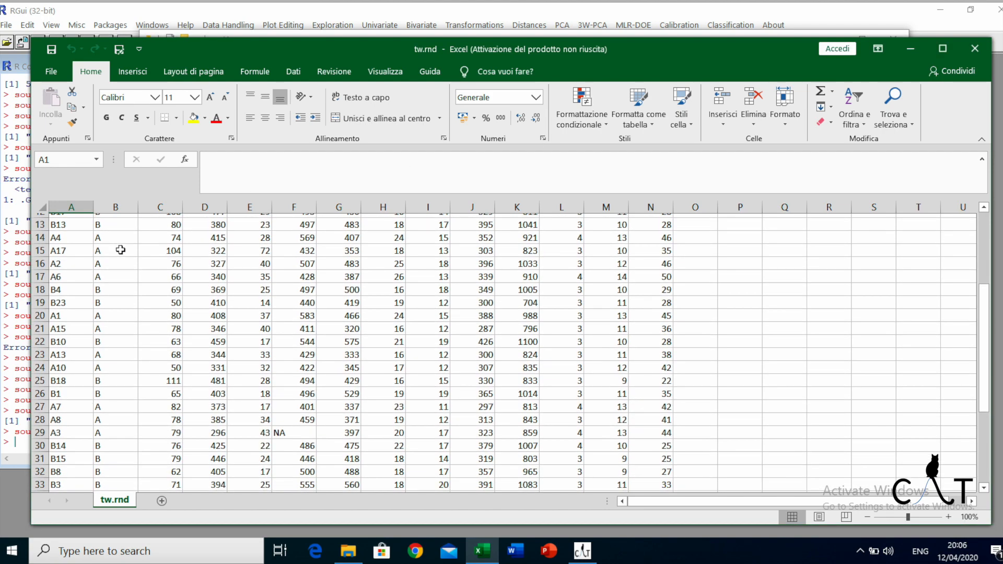
pyautogui.click(295, 313)
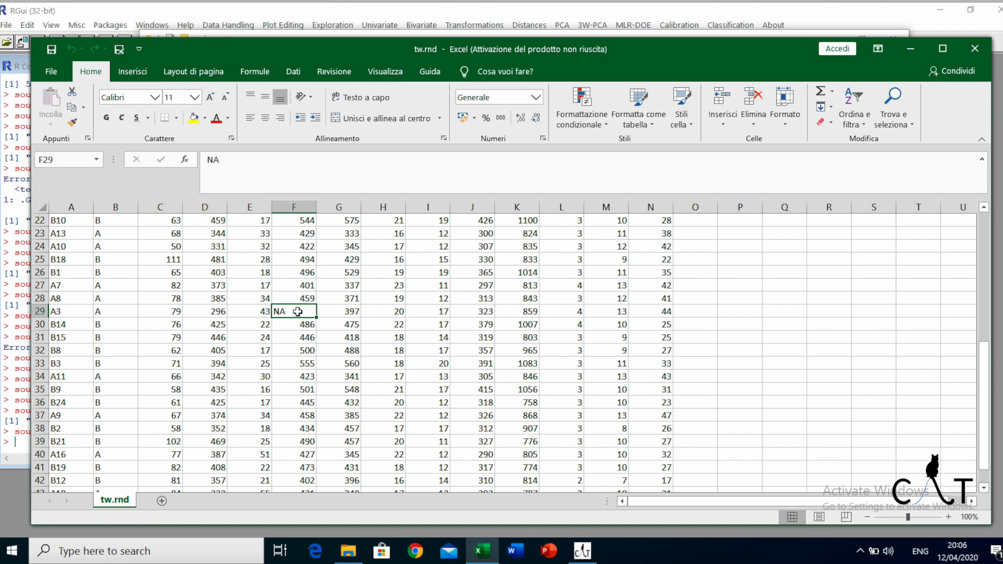
pyautogui.scroll(1, 297, 313)
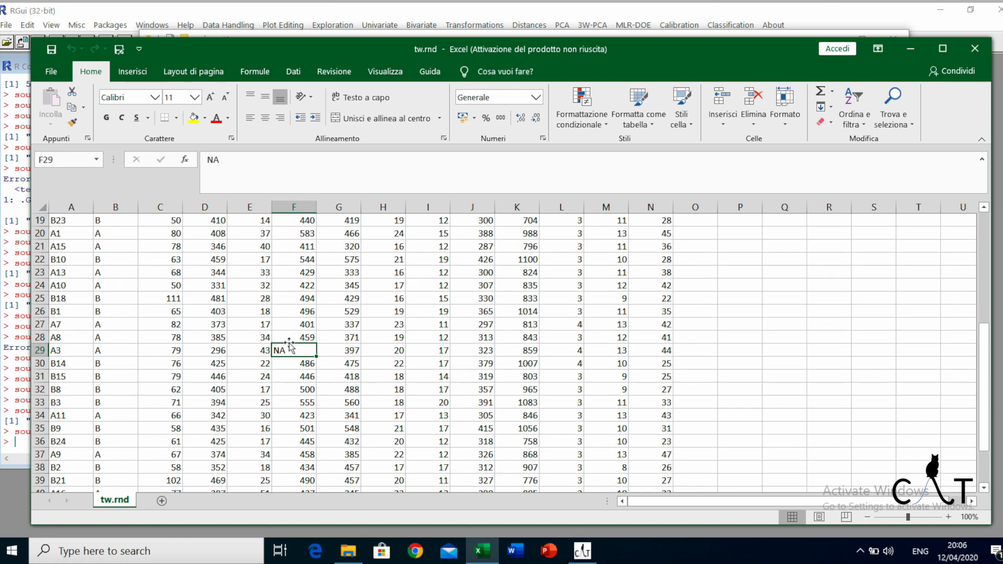
pyautogui.scroll(6, 282, 347)
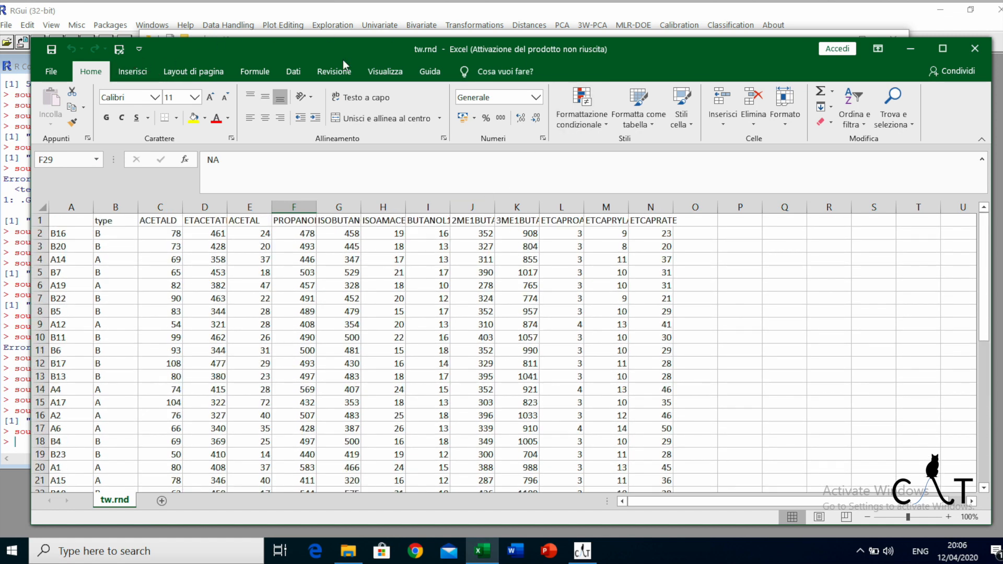
pyautogui.click(986, 54)
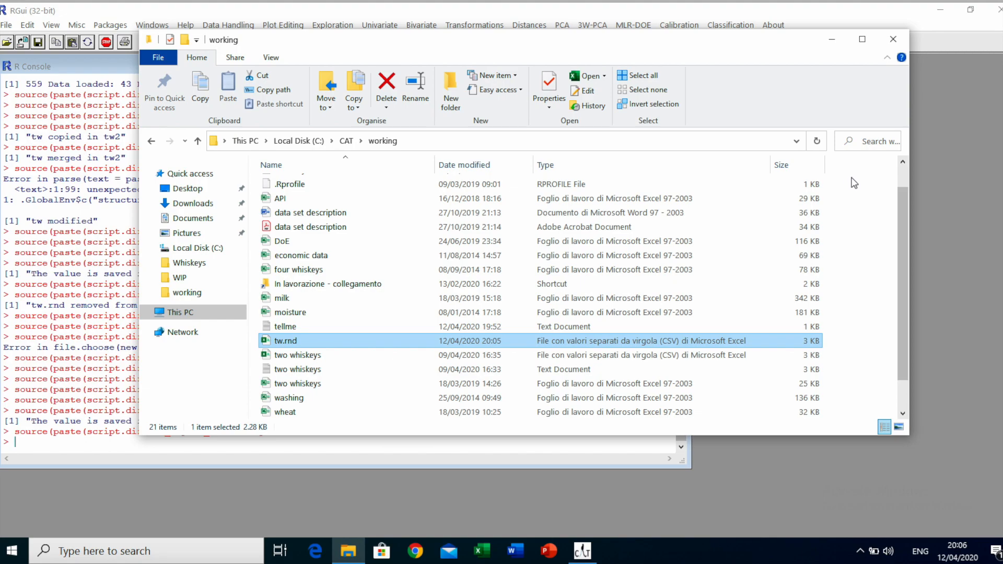
pyautogui.click(894, 39)
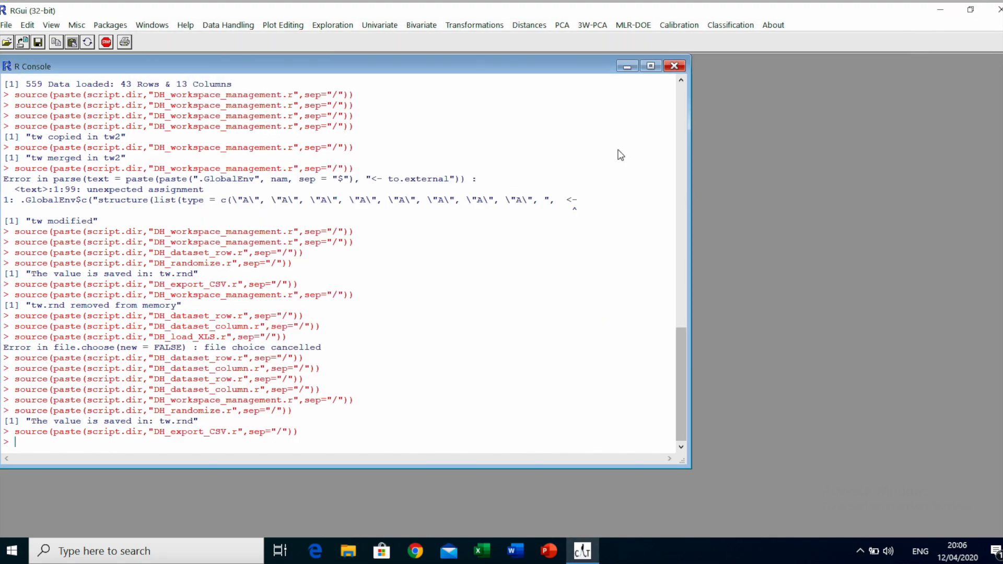